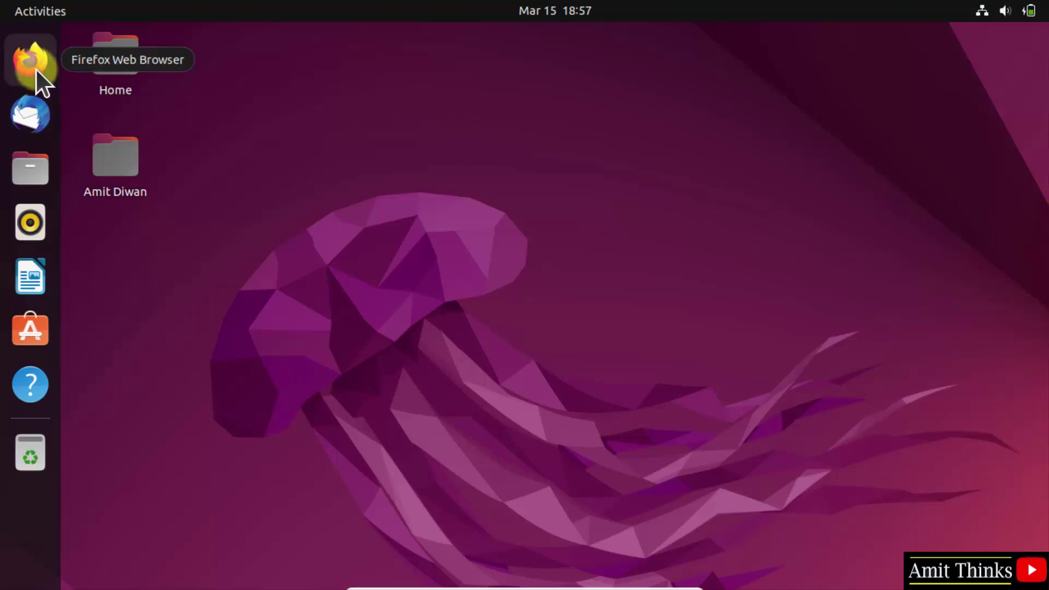
Step: Launch Firefox and run a Google search for 'webstorm'
click(37, 69)
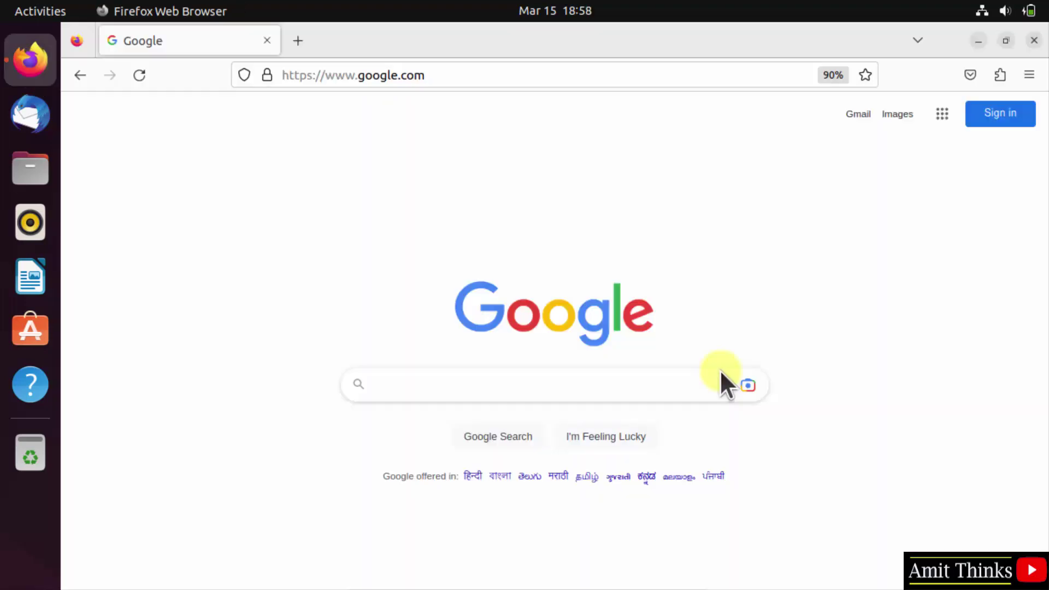
click(593, 377)
text(webstor)
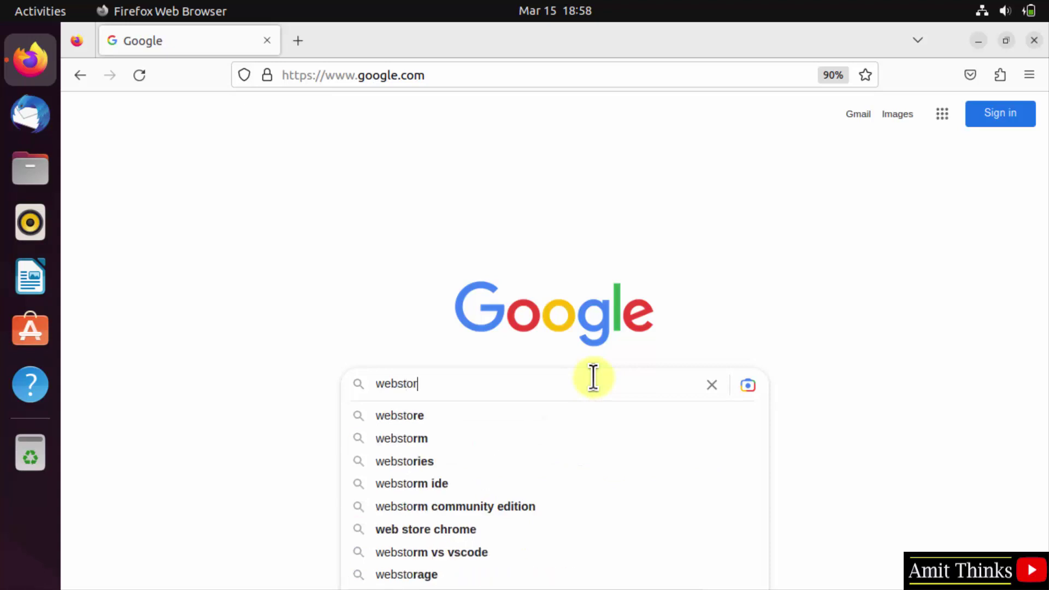
text(m)
key(Return)
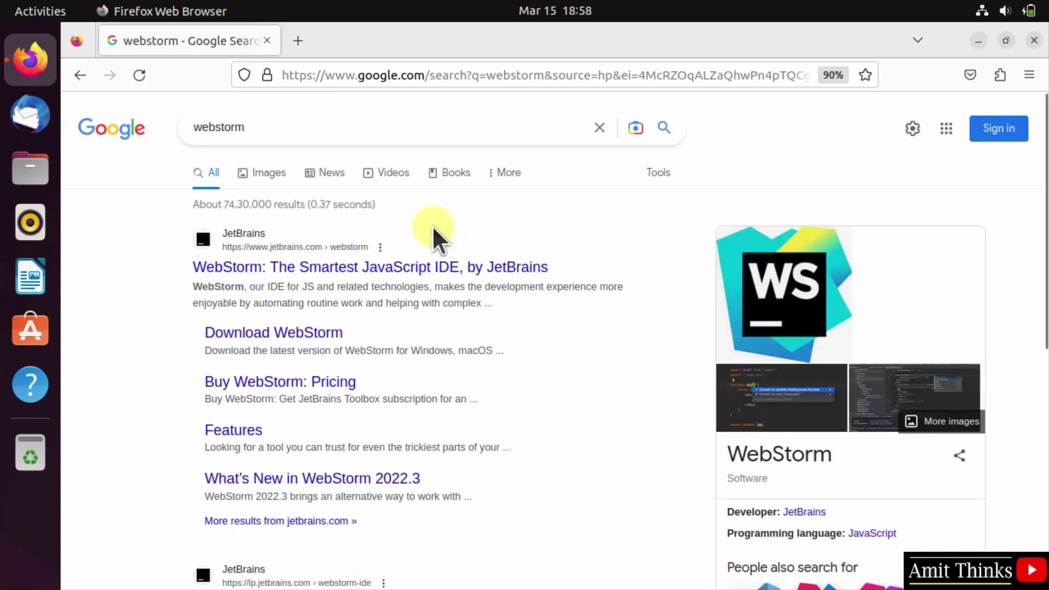
Step: Download WebStorm-2022.3.3.tar.gz from the JetBrains WebStorm page and show it in Downloads
click(388, 268)
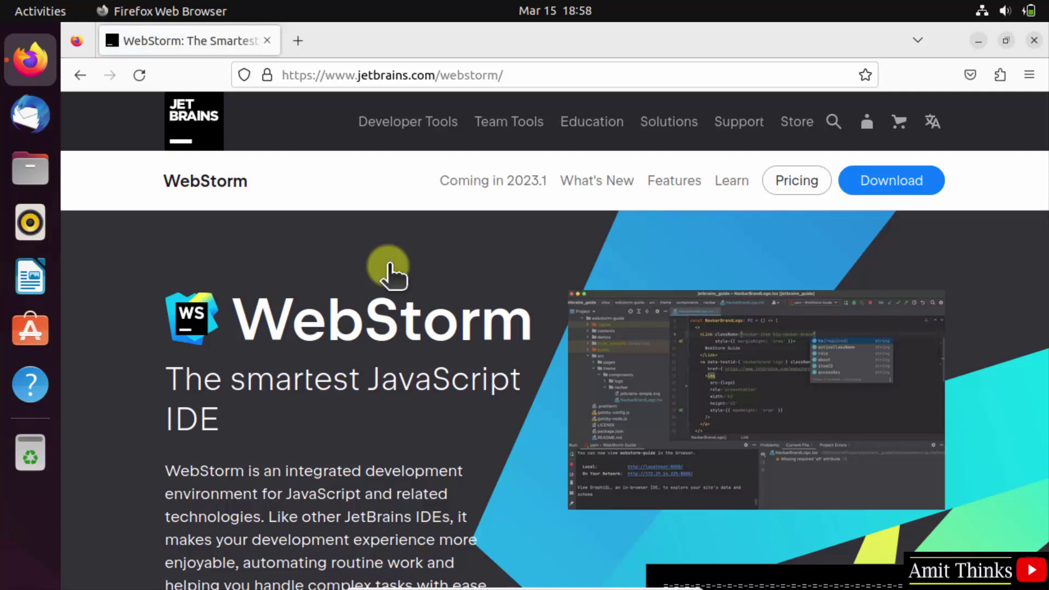
scroll(387, 266, down, 2)
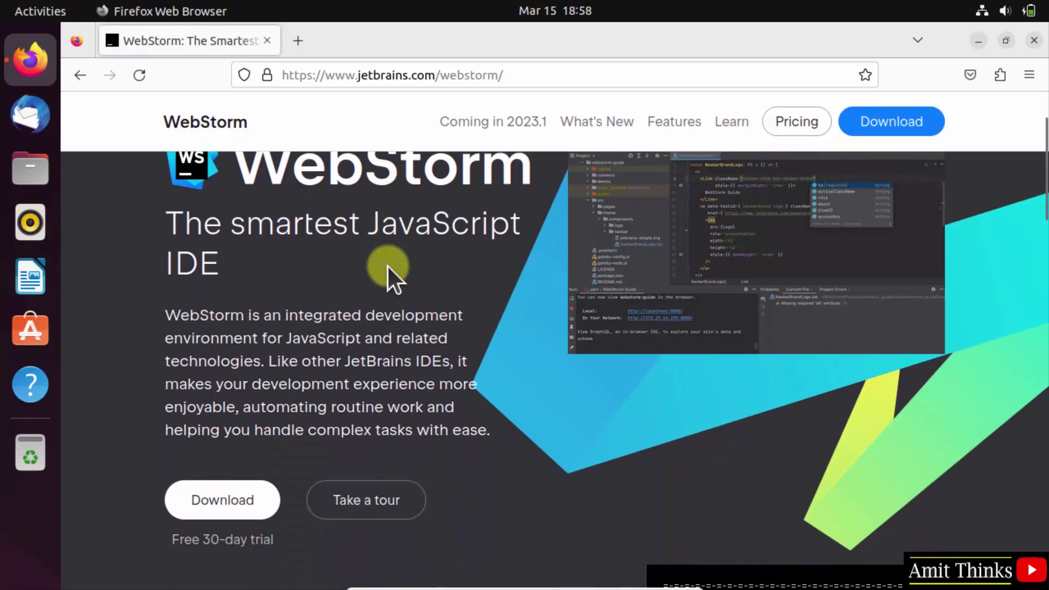
scroll(388, 266, down, 2)
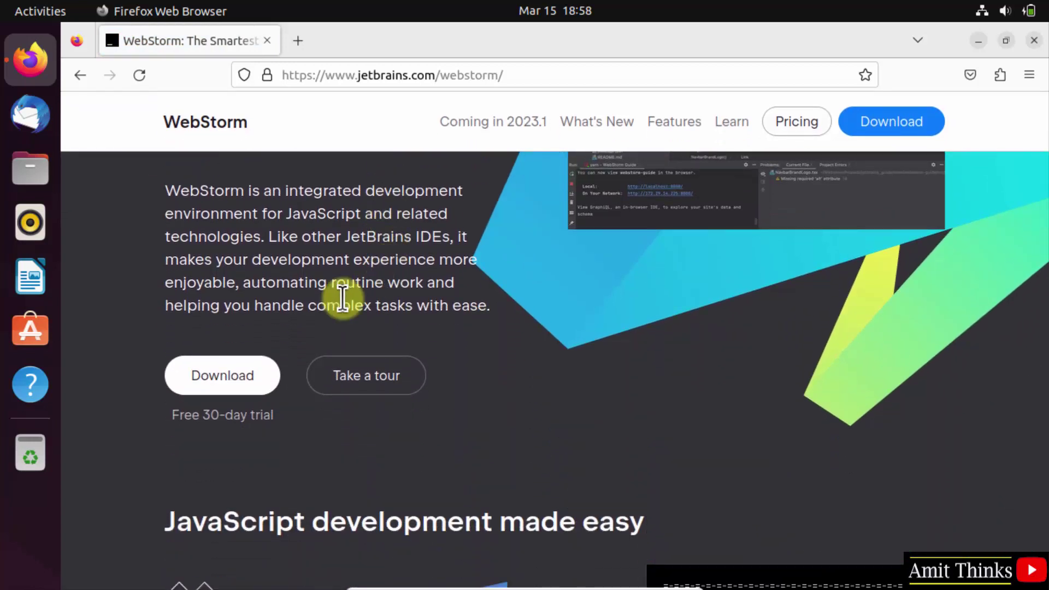
click(226, 388)
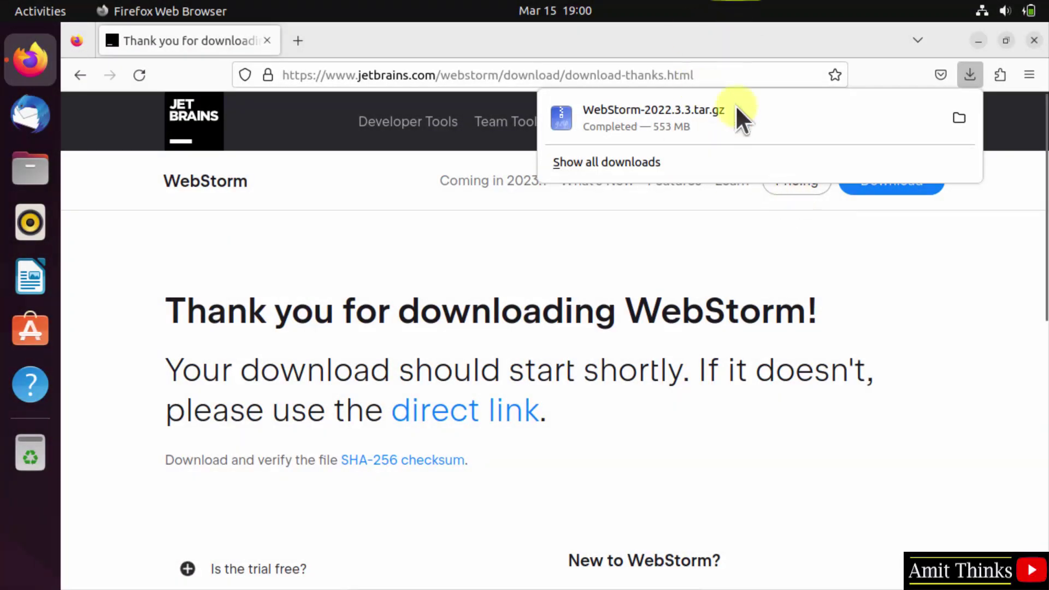
right_click(757, 121)
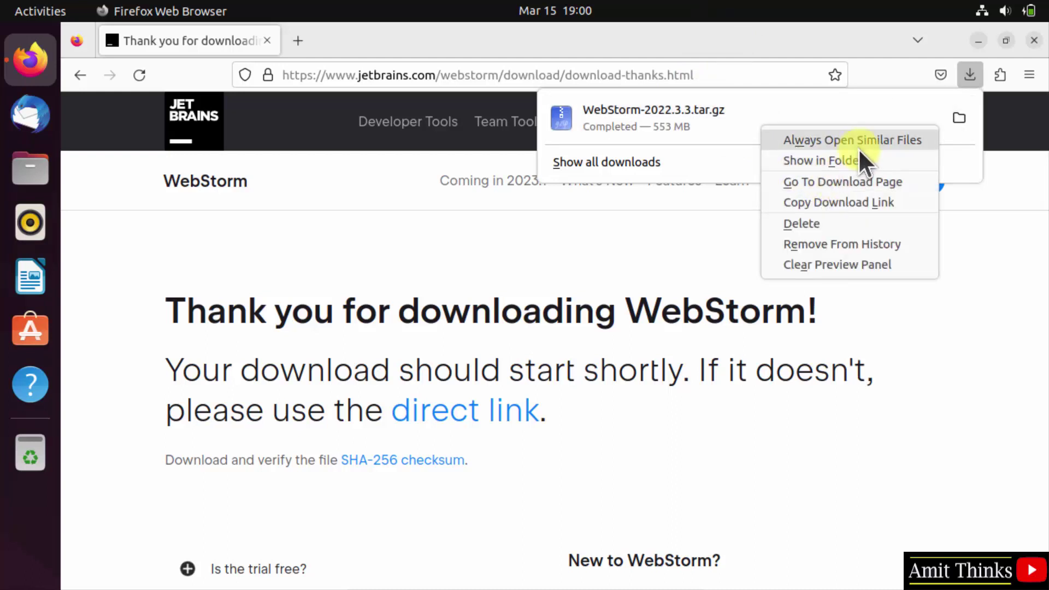
click(871, 162)
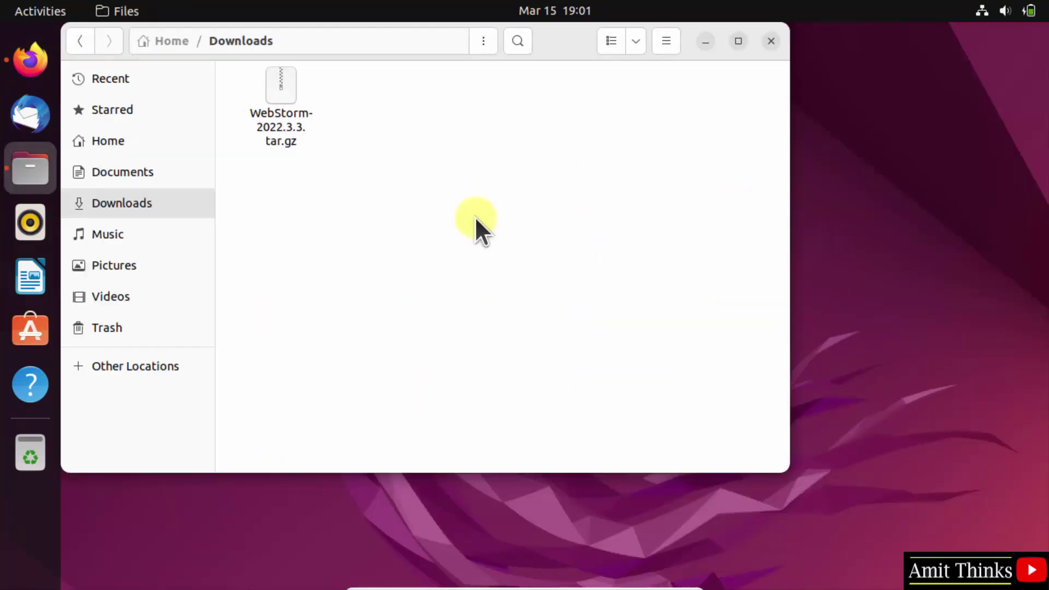
Step: Extract WebStorm-2022.3.3.tar.gz into Downloads and confirm the extraction finished
right_click(270, 102)
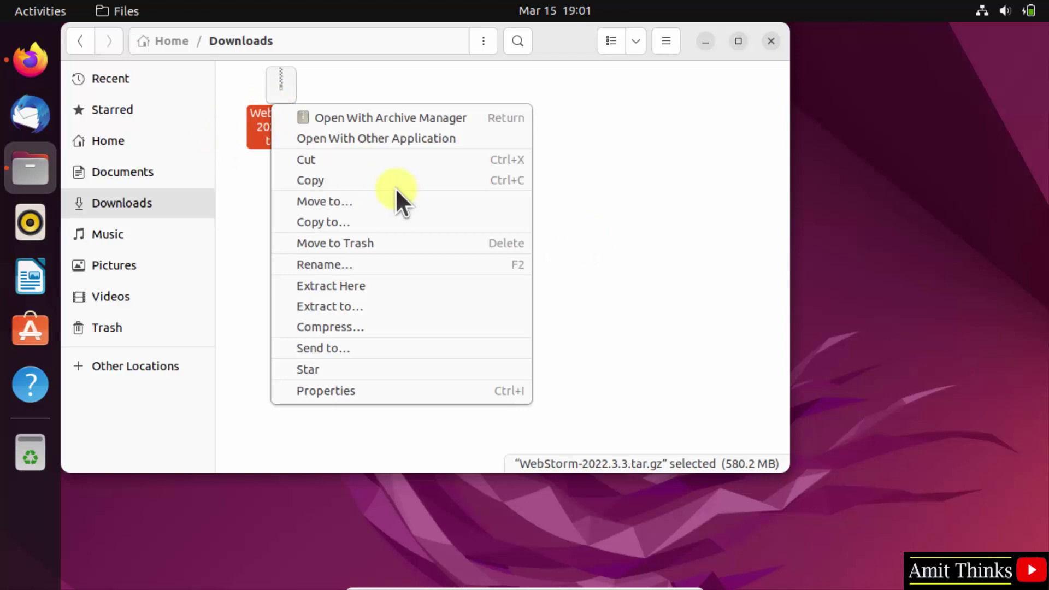
click(508, 282)
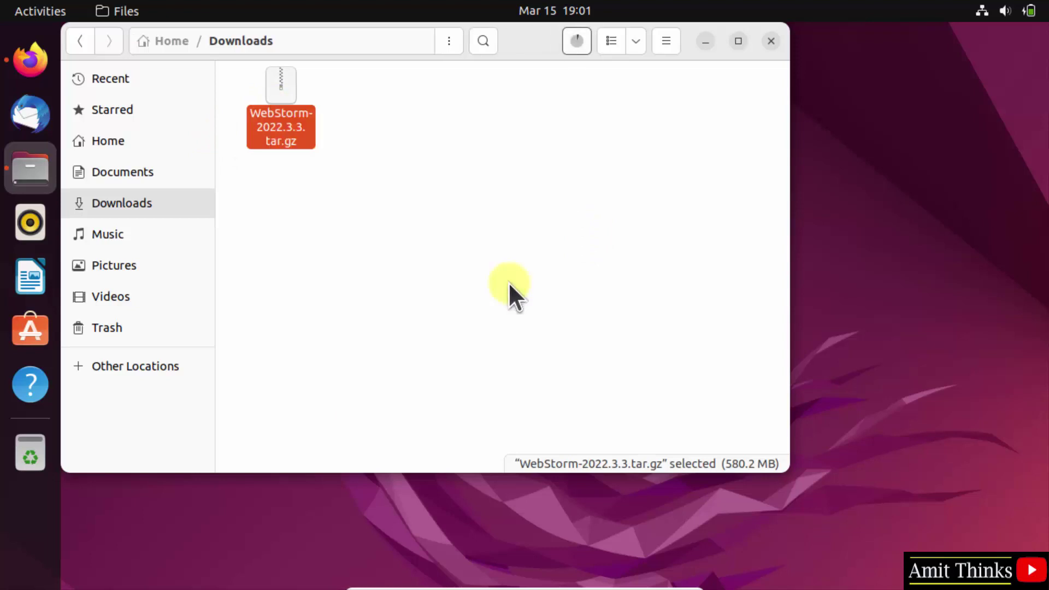
click(577, 41)
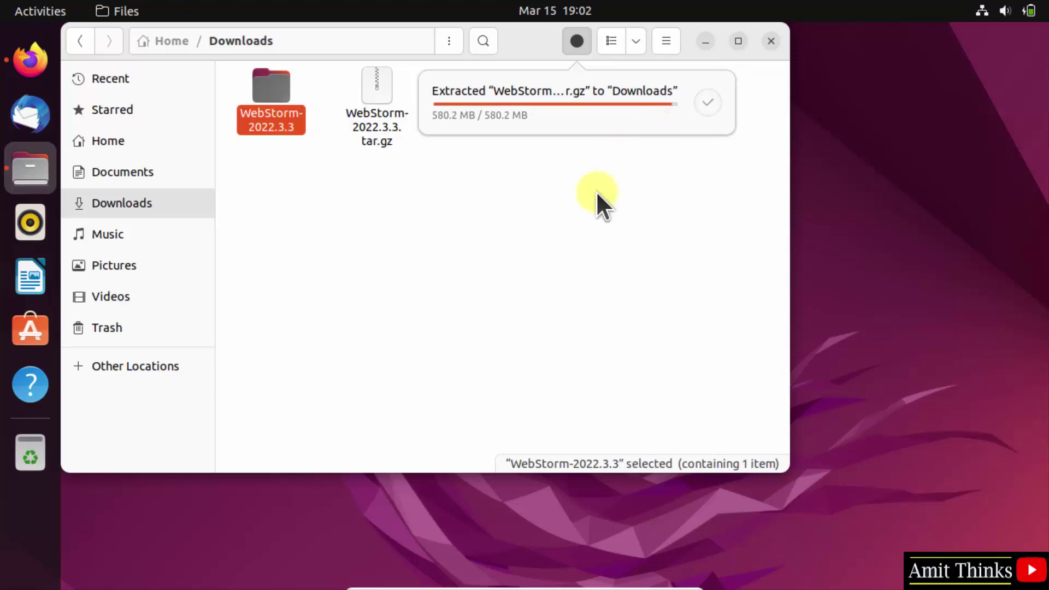
Step: Move the WebStorm-2022.3.3.tar.gz archive to the trash
click(382, 135)
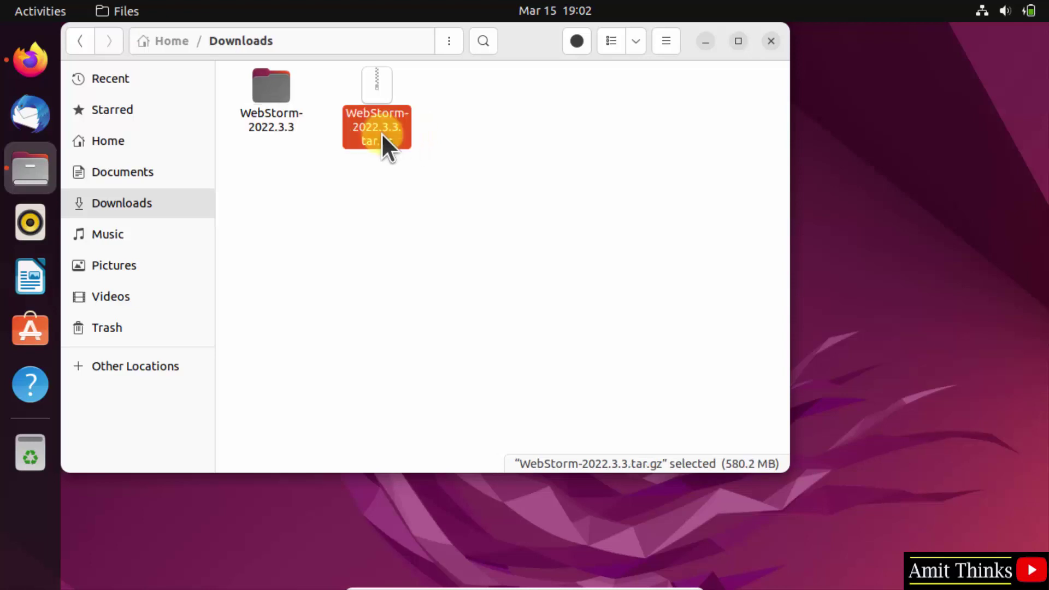
right_click(381, 134)
click(542, 275)
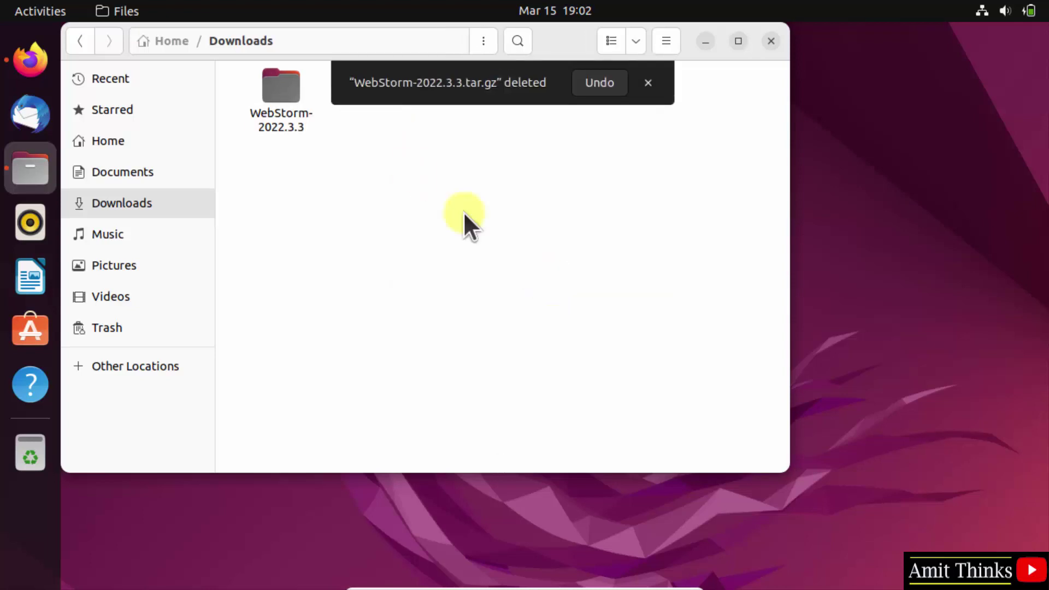
Step: Navigate into WebStorm-2022.3.3/WebStorm-223.8836.27/bin and bring up its context menu
double_click(277, 87)
click(278, 86)
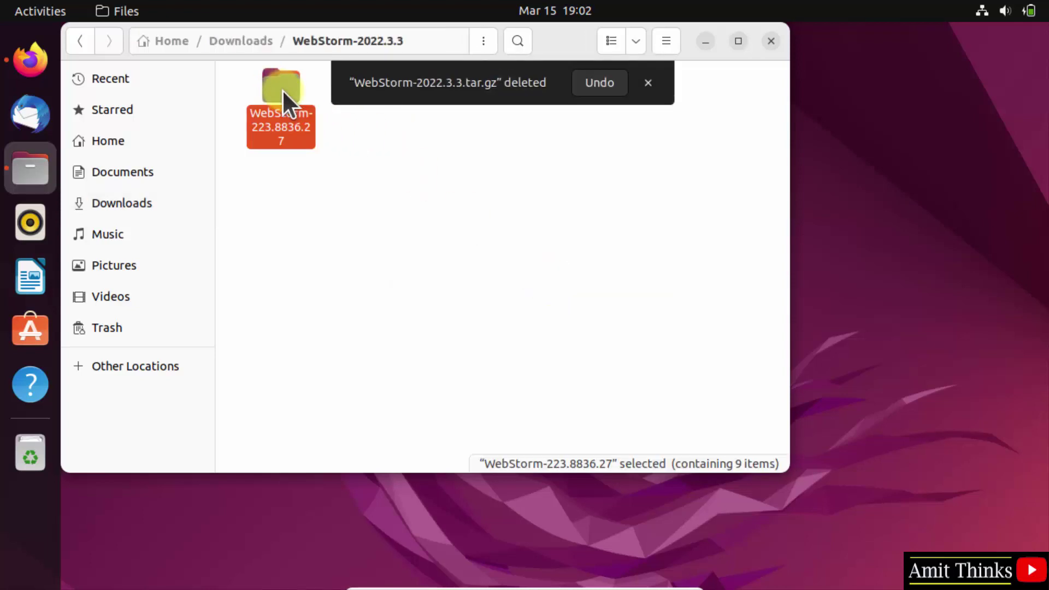
double_click(282, 89)
double_click(263, 72)
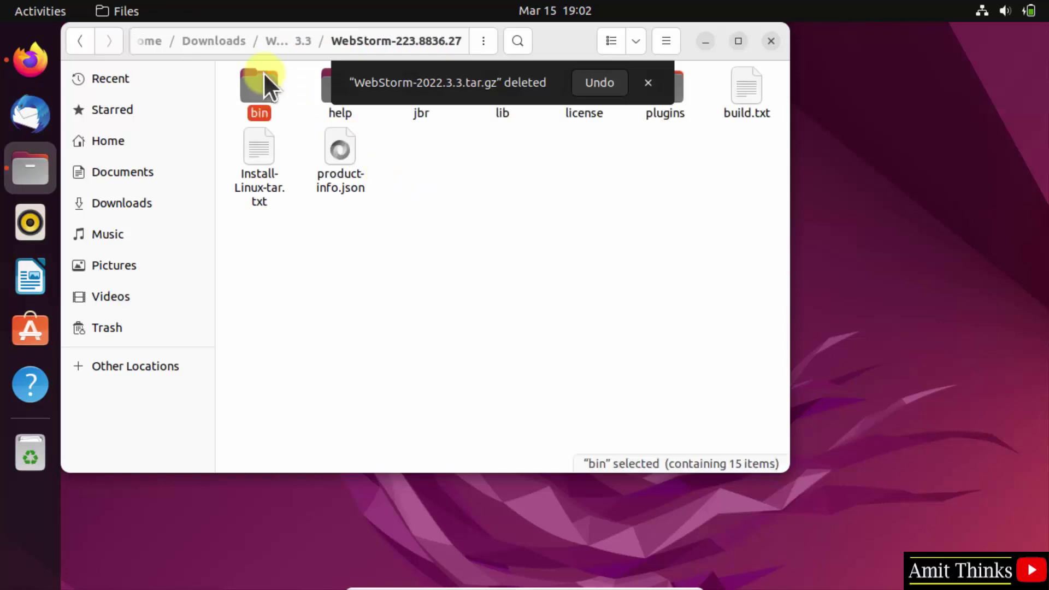
right_click(582, 311)
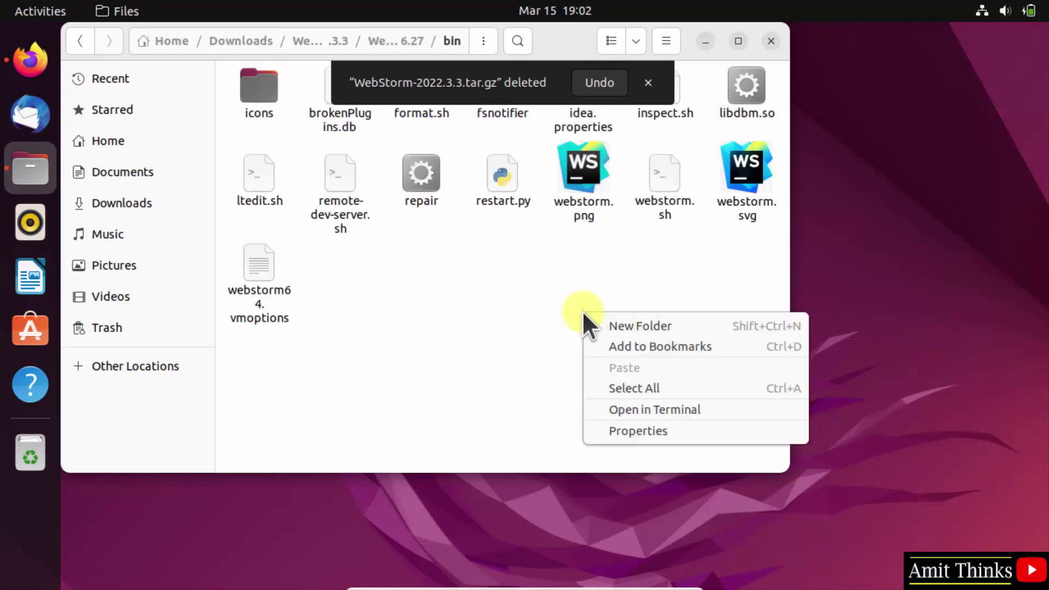
Step: Open a terminal in the bin folder and run ./webstorm.sh
click(728, 406)
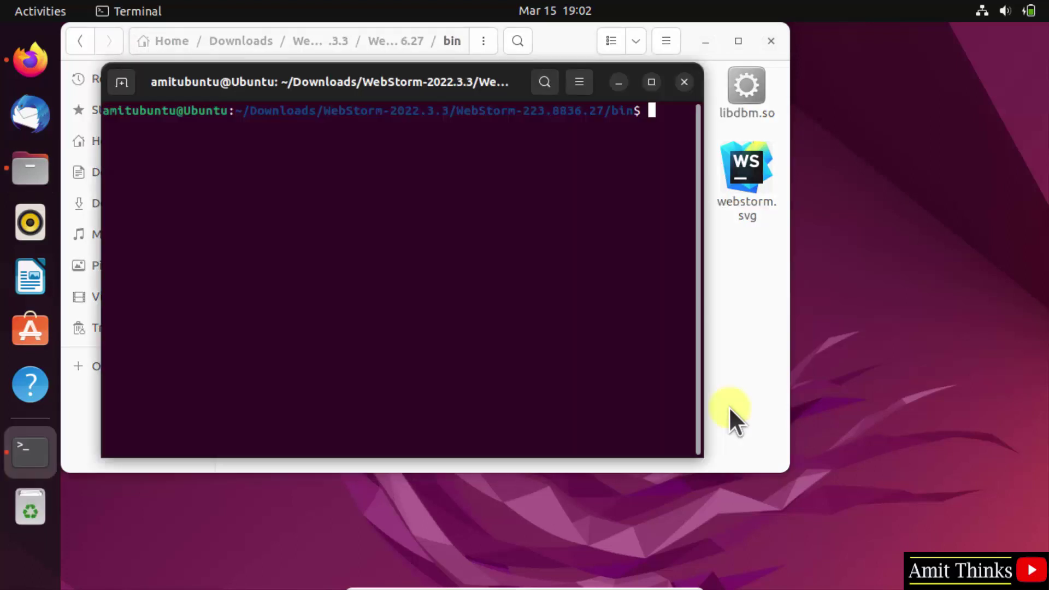
drag(414, 82, 655, 264)
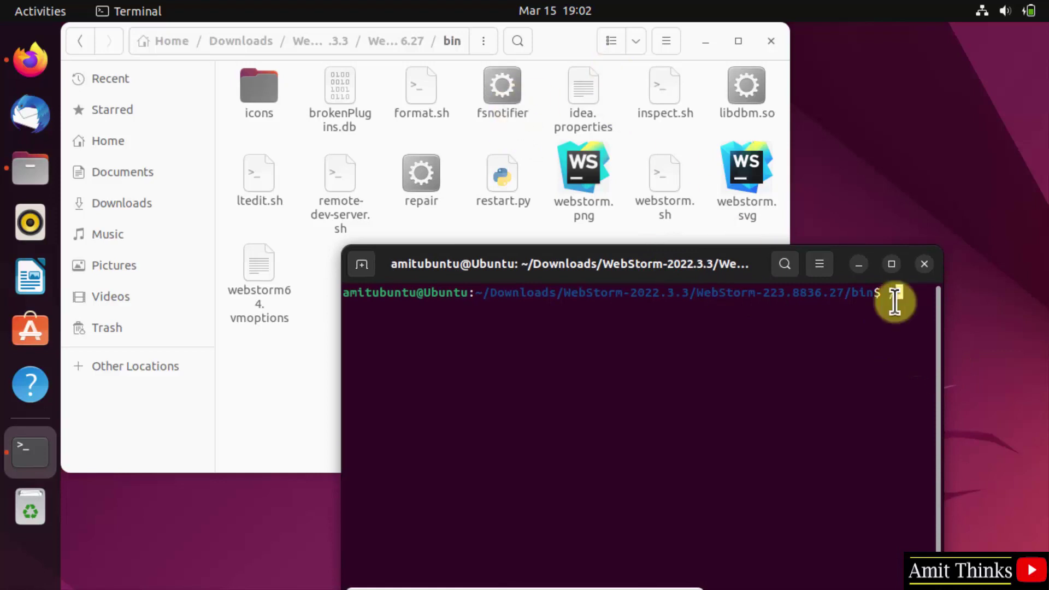
text(/)
key(BackSpace)
key(BackSpace)
key(BackSpace)
key(BackSpace)
key(BackSpace)
key(BackSpace)
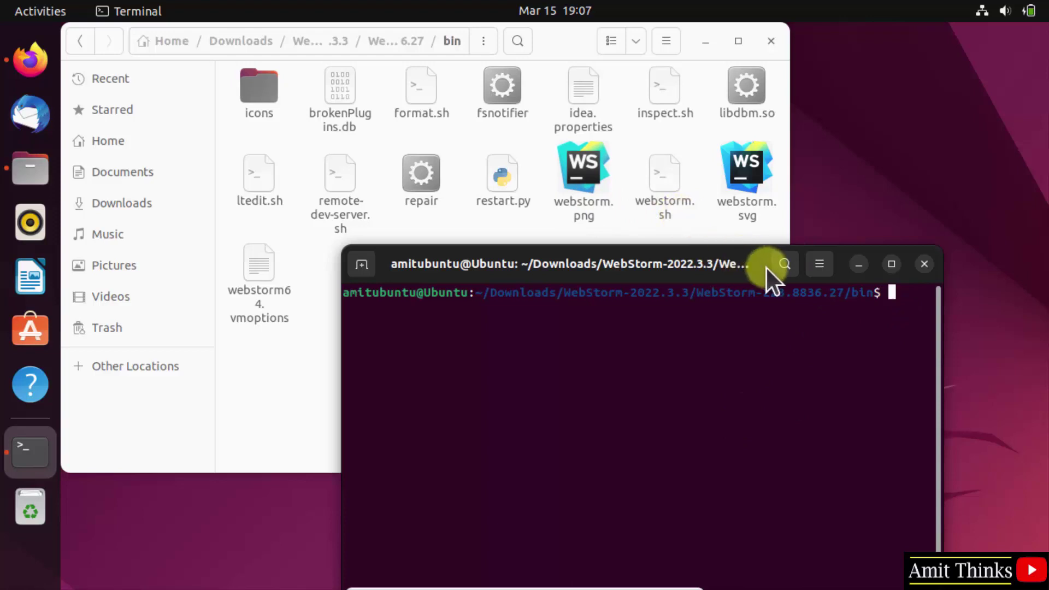
text(./)
text(webstorm.)
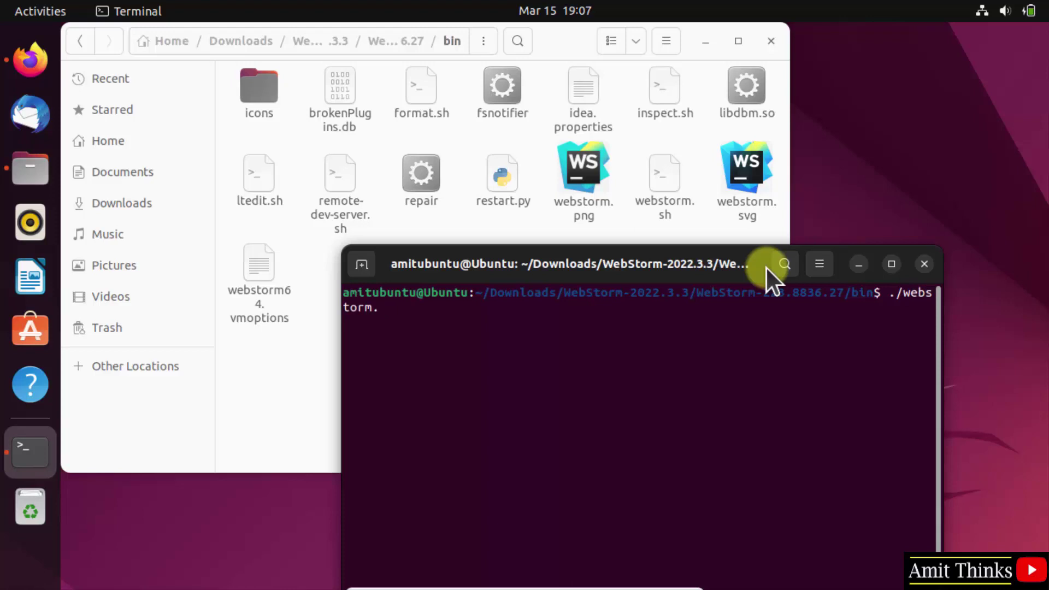
text(sh)
key(Return)
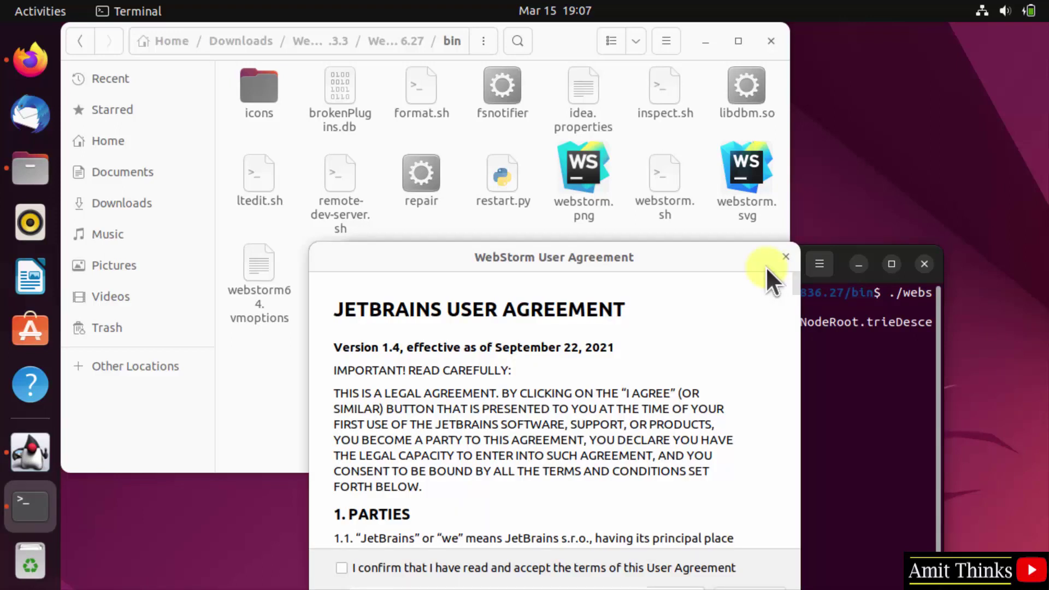
Step: Hide Files, then accept the JetBrains User Agreement terms and continue
drag(761, 266, 710, 109)
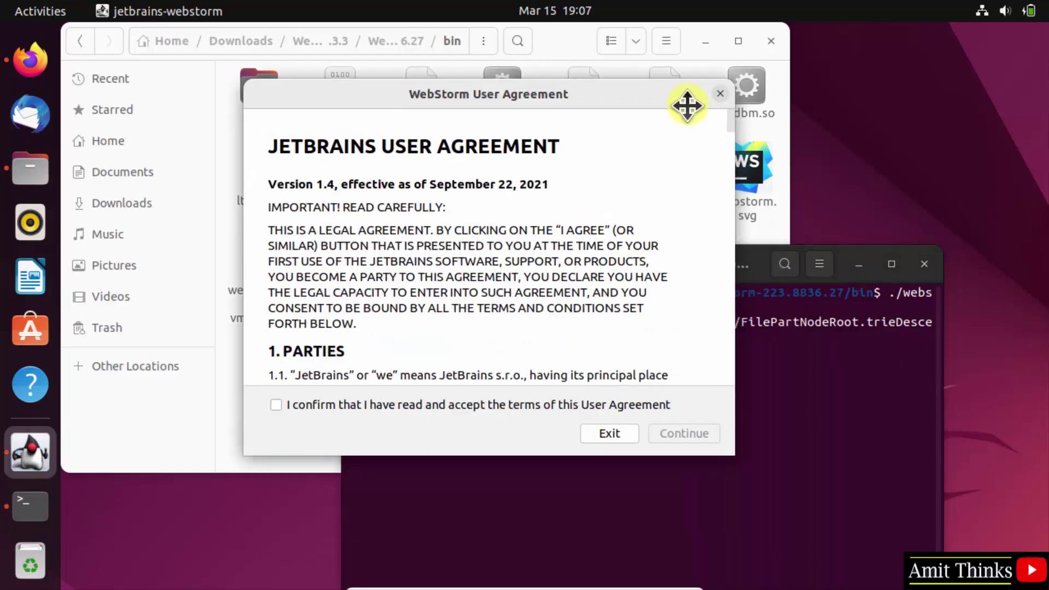
click(857, 269)
click(737, 164)
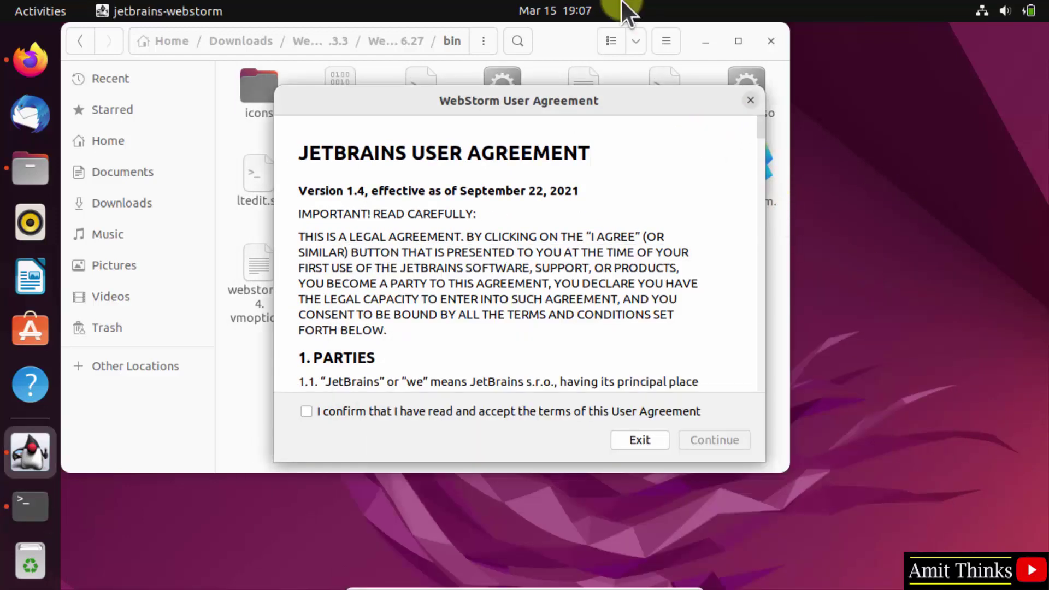
click(715, 48)
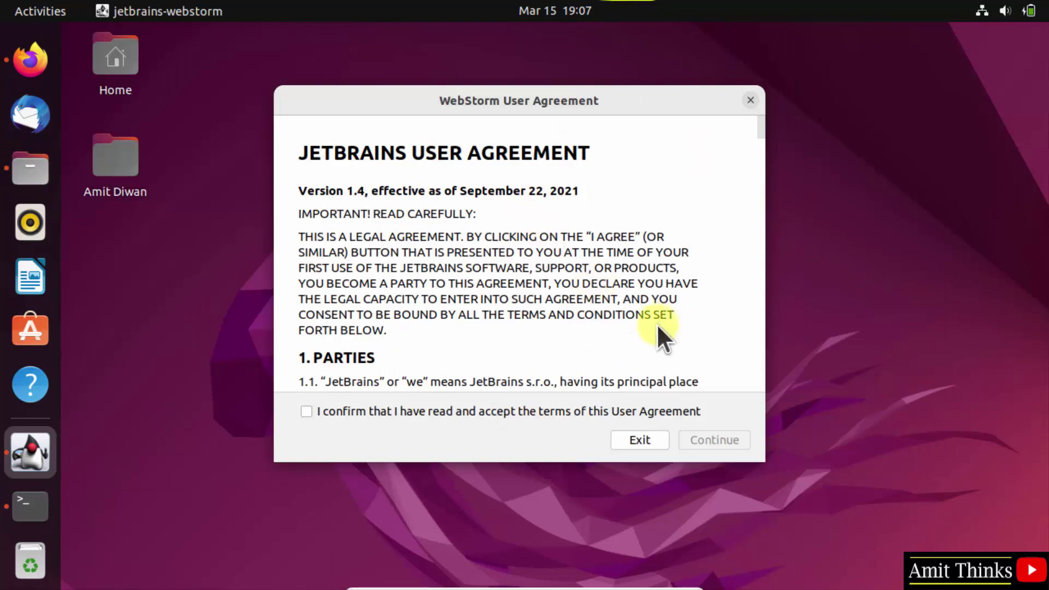
click(305, 411)
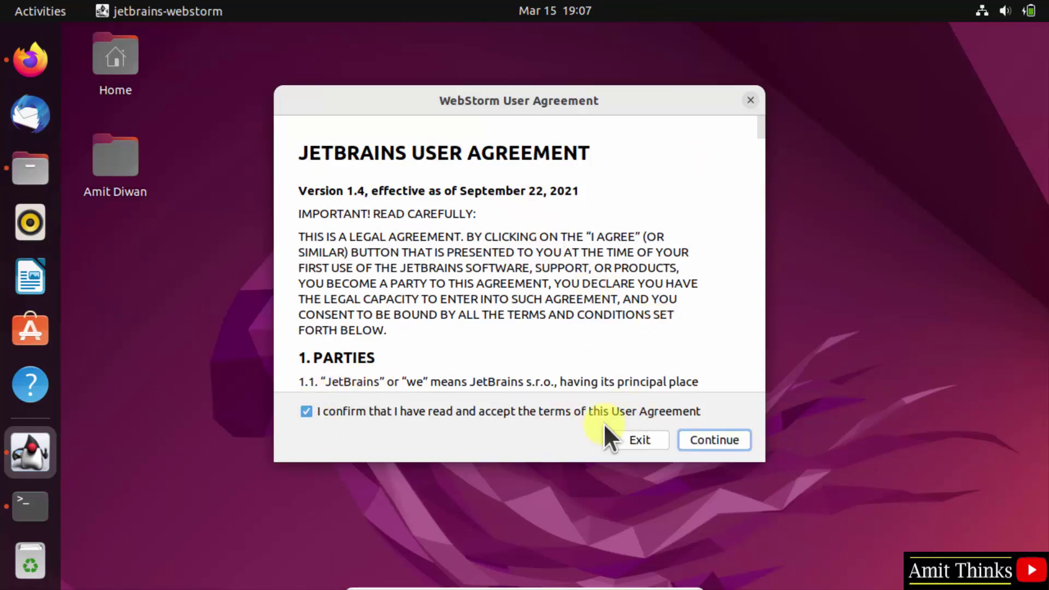
click(718, 439)
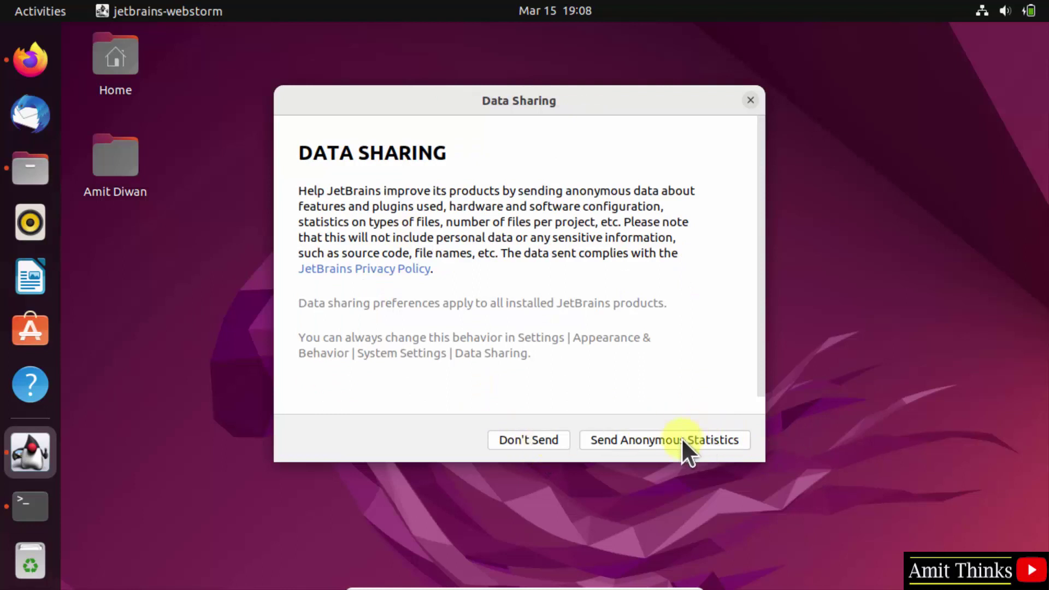
Step: Choose Don't Send in the Data Sharing dialog
click(528, 438)
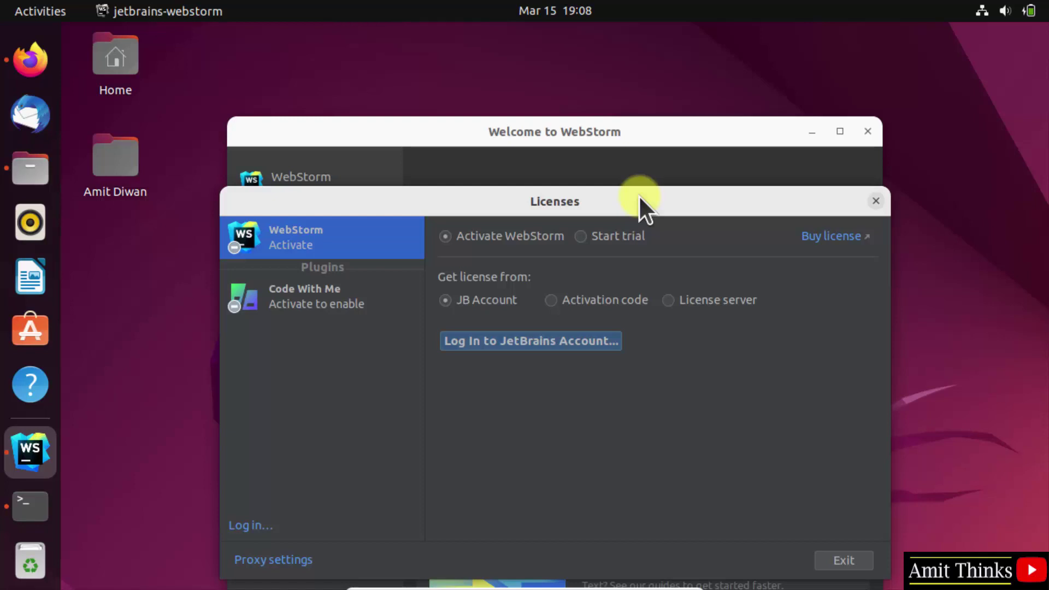
Step: Select the Start trial option in the Licenses dialog
drag(639, 197, 644, 164)
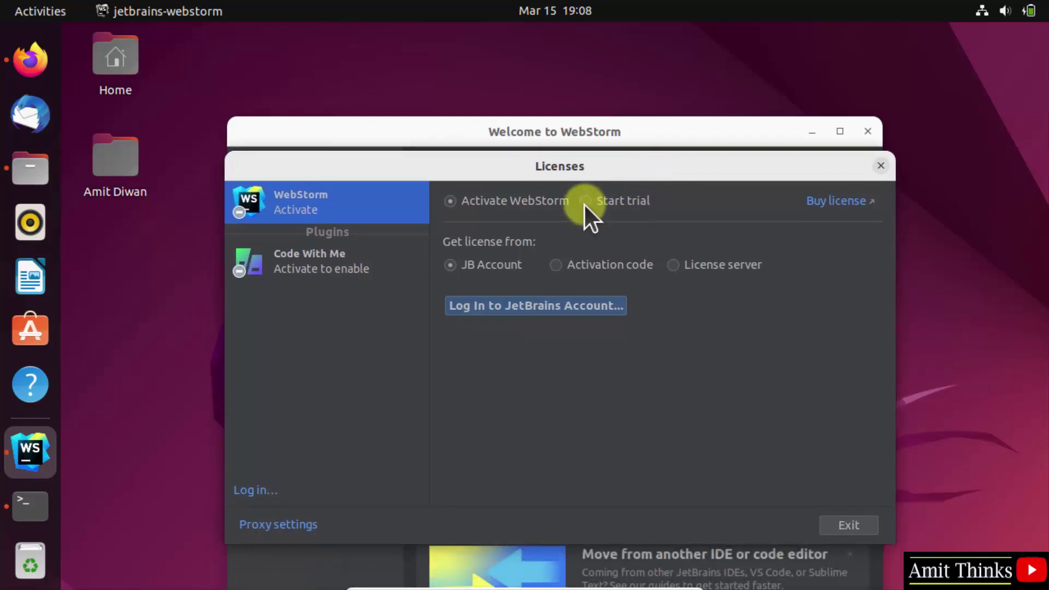
click(585, 200)
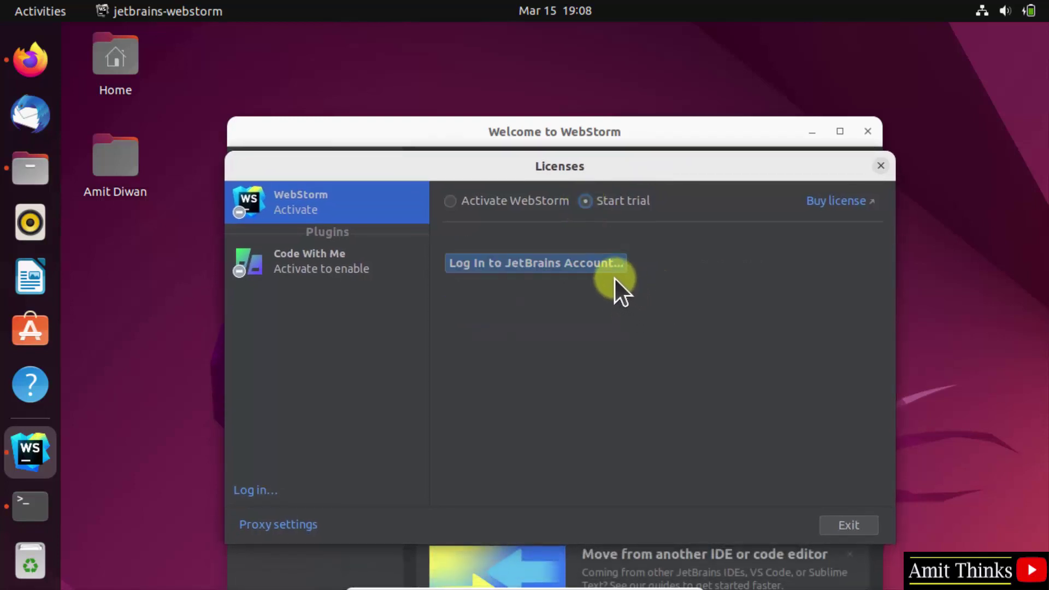